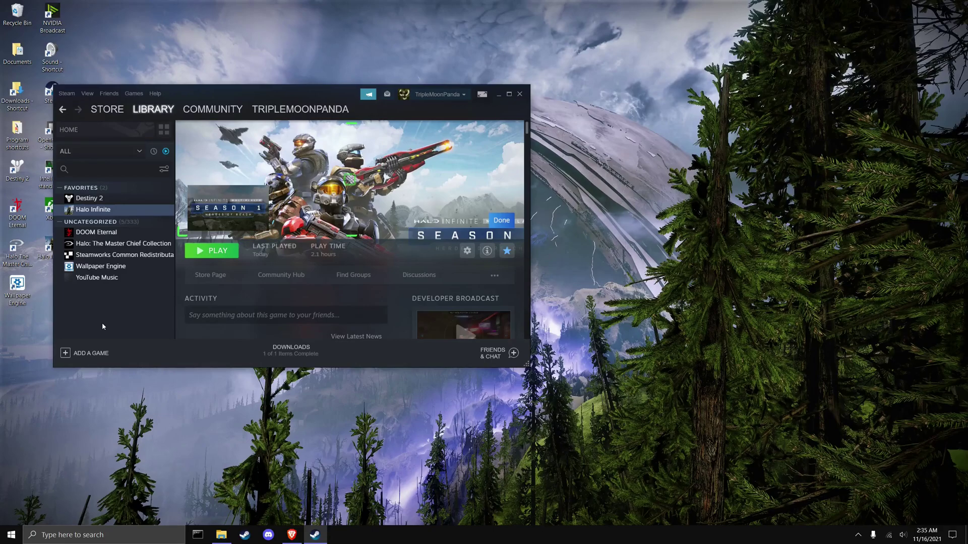
Step: Open NVIDIA Control Panel from the desktop menu and go to the Set up G-SYNC page
right_click(636, 241)
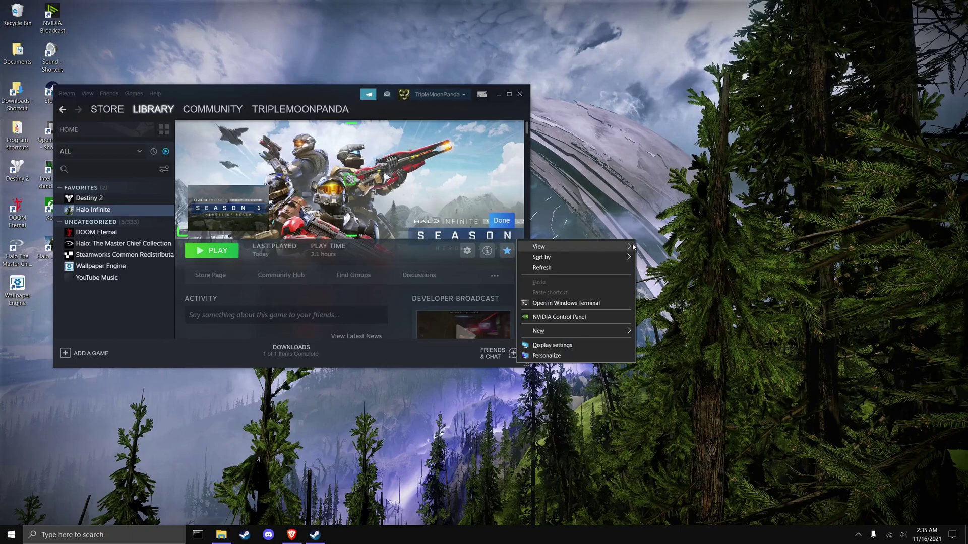
click(606, 317)
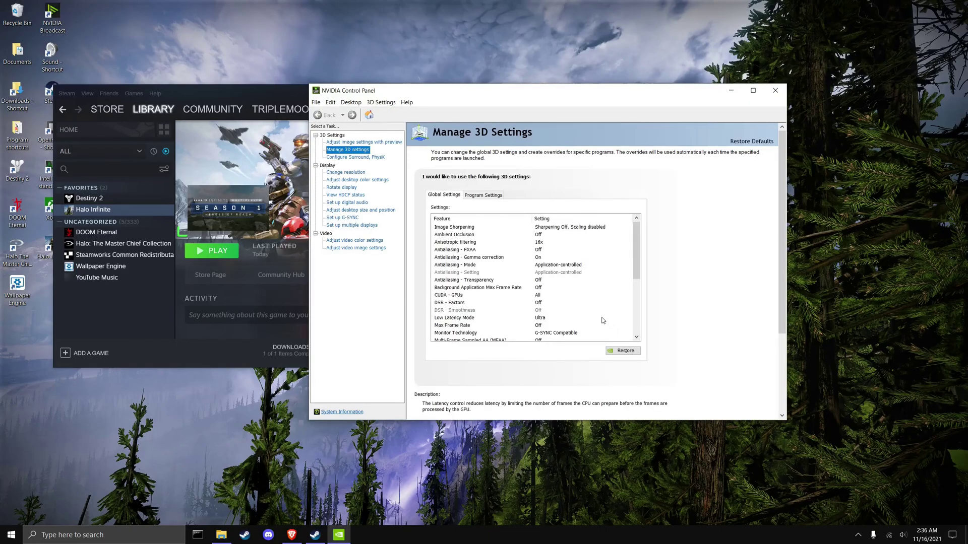
click(352, 219)
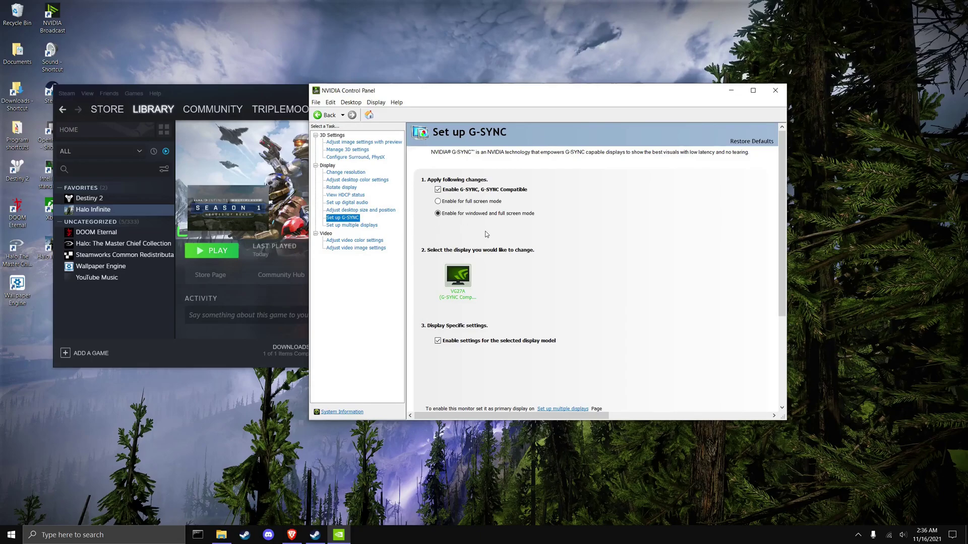
Step: Add Halo Infinite as a customised program in Manage 3D settings' Program Settings
click(364, 150)
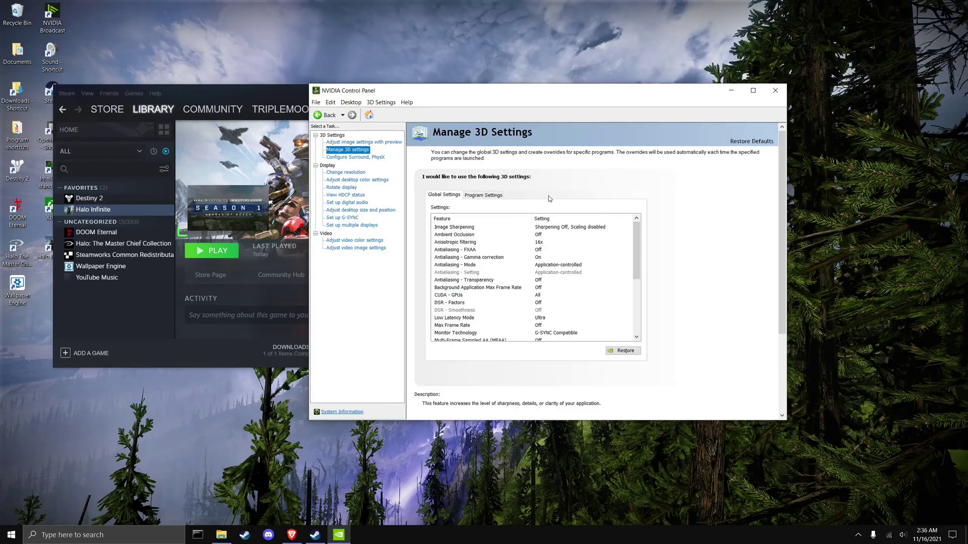
click(493, 196)
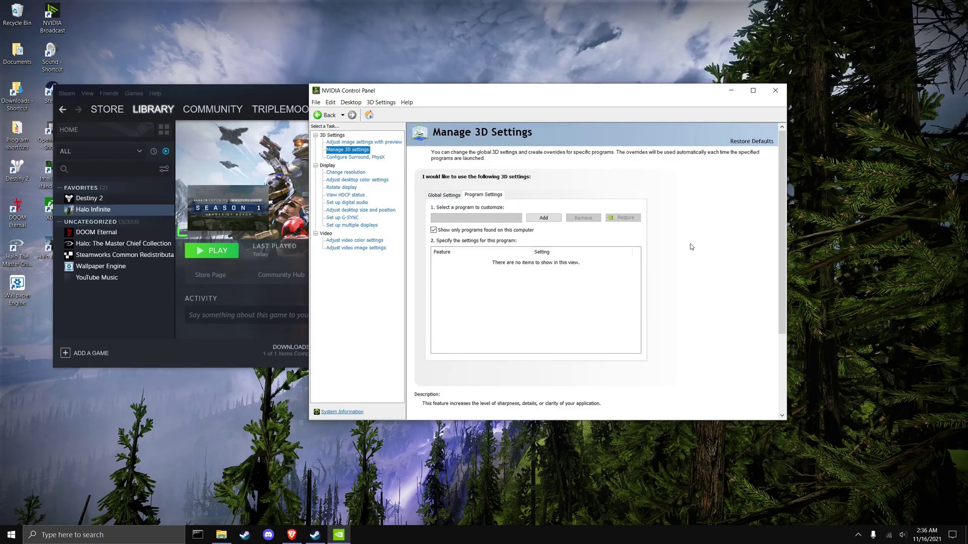
click(574, 219)
click(495, 221)
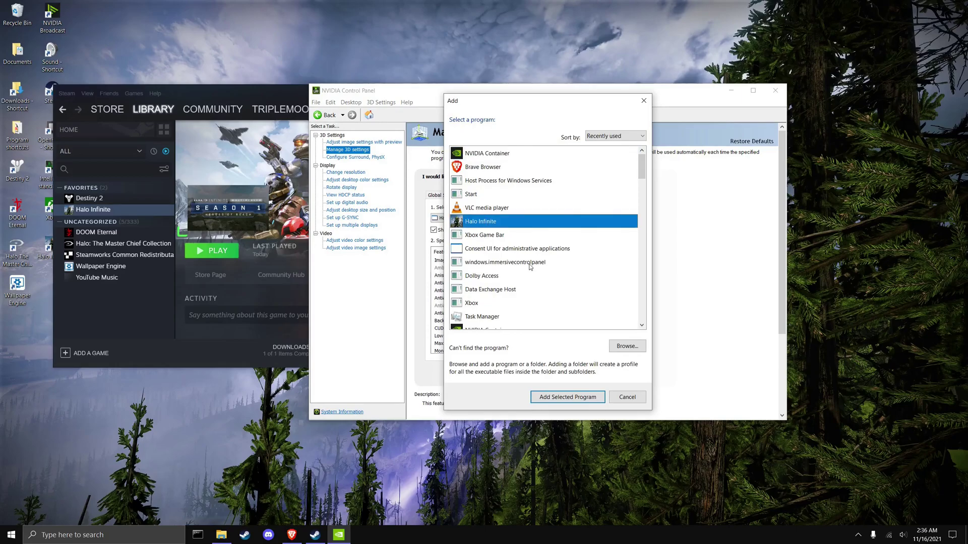
click(563, 398)
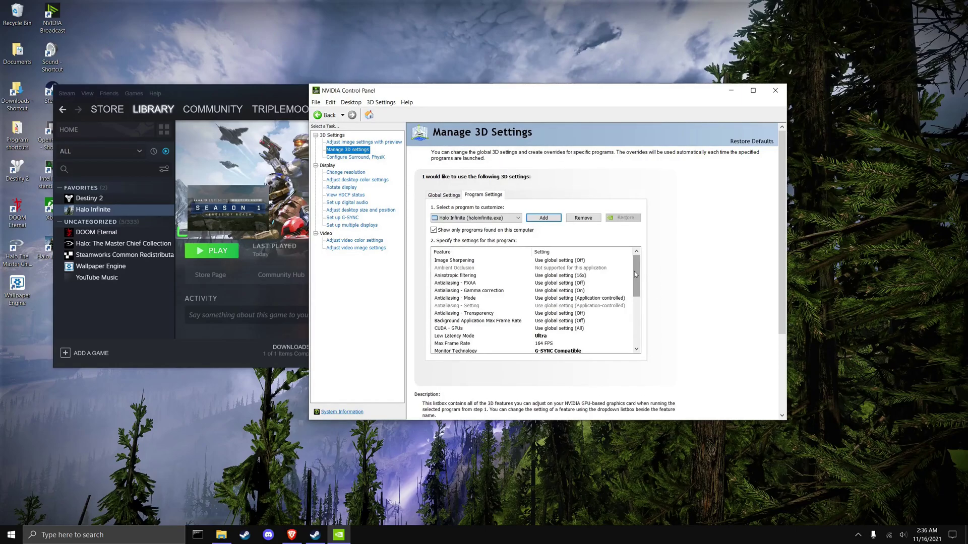
Step: Review Halo Infinite's settings: Ultra low latency, 164 FPS cap, G-SYNC Compatible, maximum performance
drag(634, 272, 636, 299)
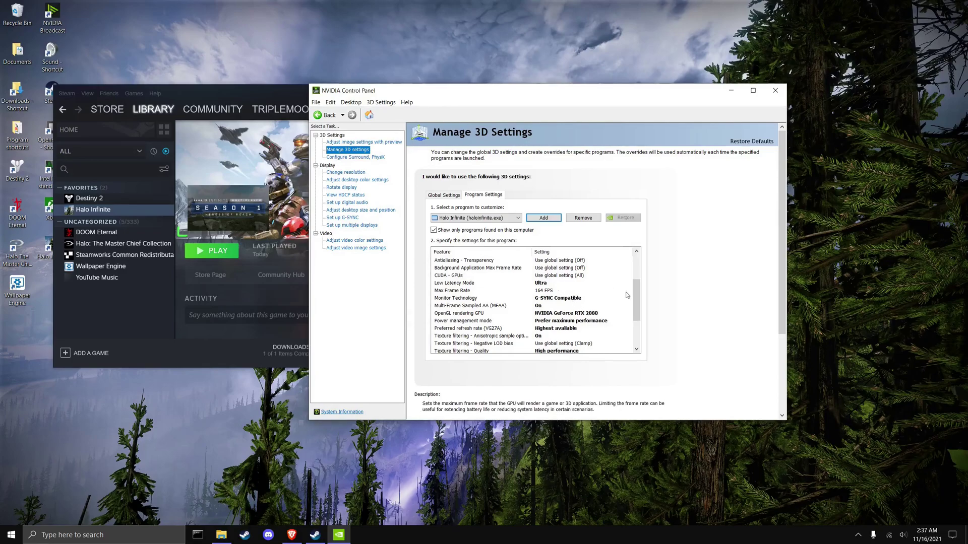
scroll(637, 314, down, 1)
mouse_move(637, 314)
mouse_down()
mouse_move(645, 323)
mouse_move(644, 312)
mouse_up()
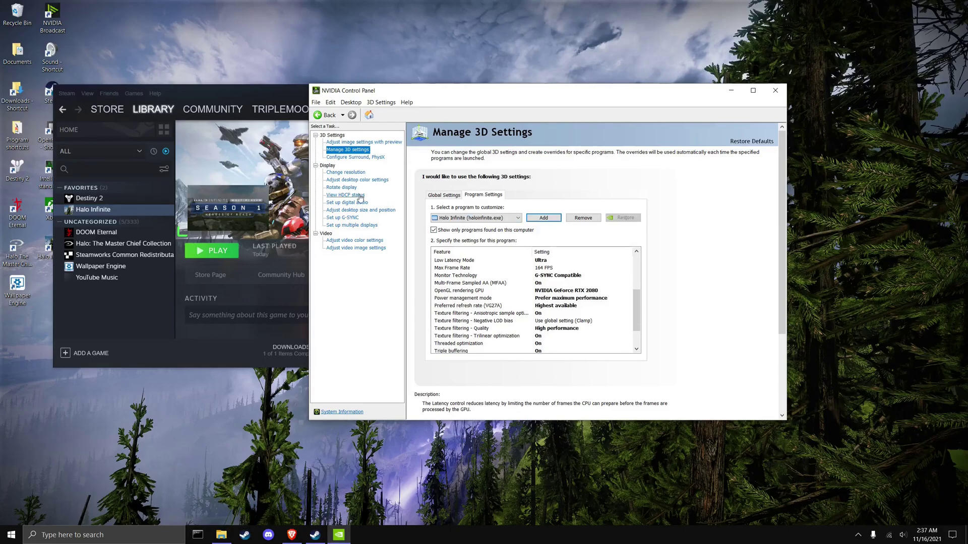
Step: Check the G-SYNC Compatible Indicator option in the Display menu, then close NVIDIA Control Panel
click(348, 210)
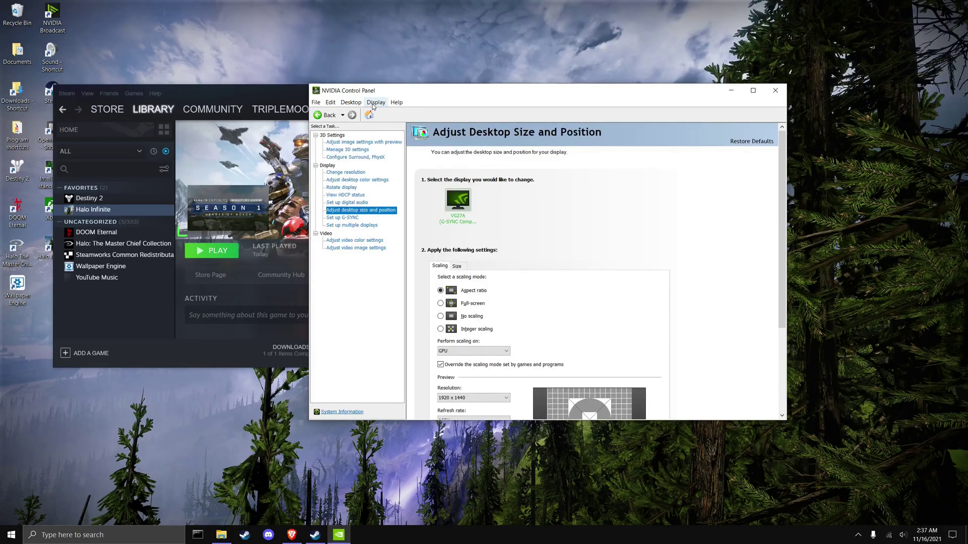
click(384, 104)
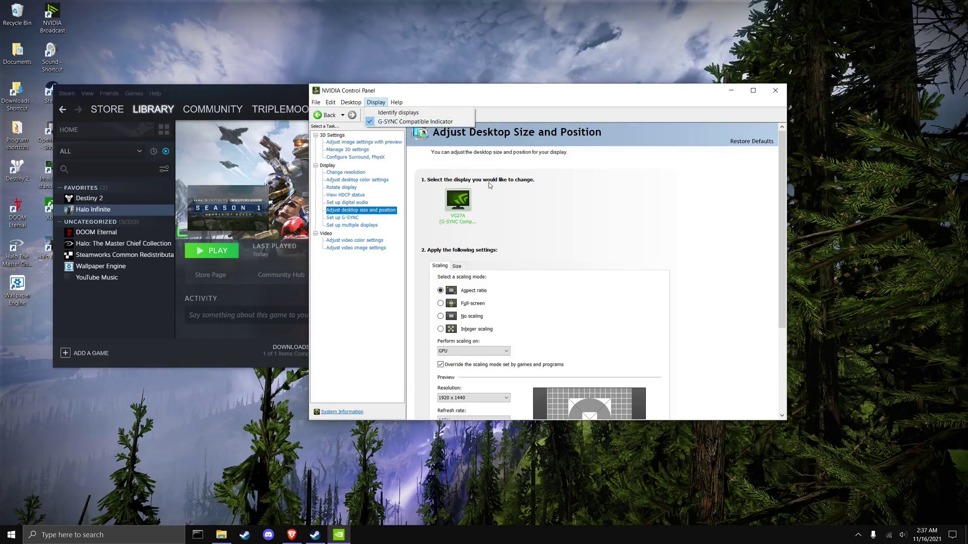
click(546, 172)
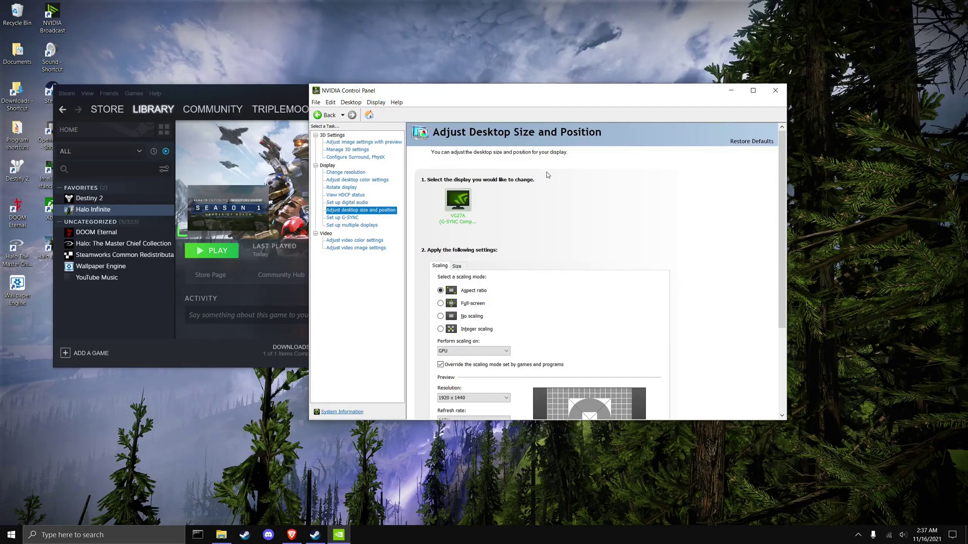
click(775, 91)
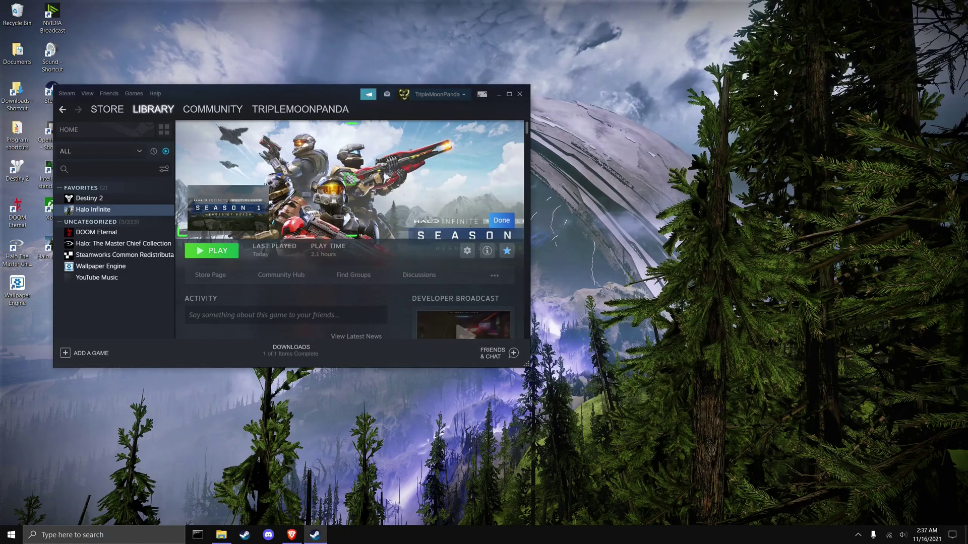
Step: In Brave, download nvidiaProfileInspector.zip from the 2.3.0.13 release page
click(292, 535)
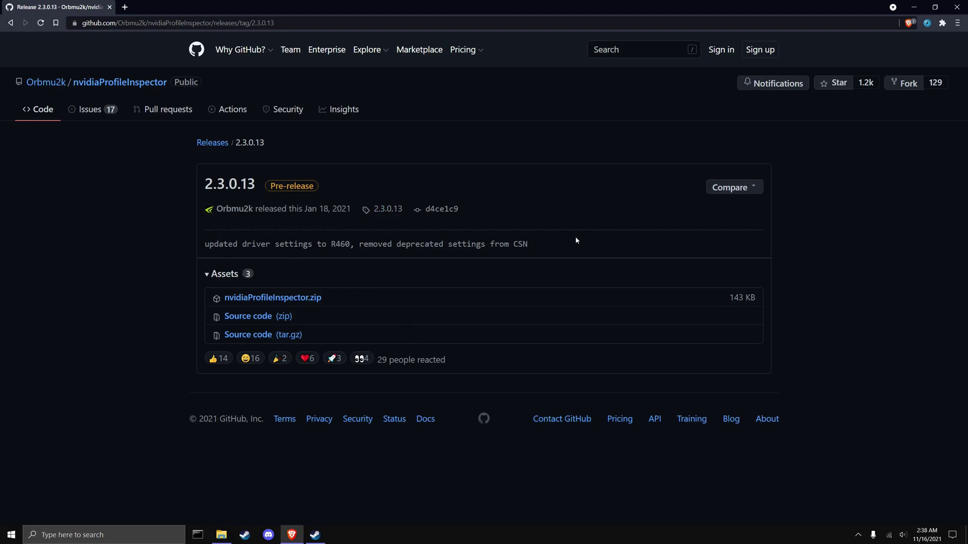
drag(318, 212, 353, 213)
click(566, 212)
click(316, 301)
Step: Open the nvidiaProfileInspector folder under Program shortcuts to start NVIDIA Profile Inspector
click(219, 539)
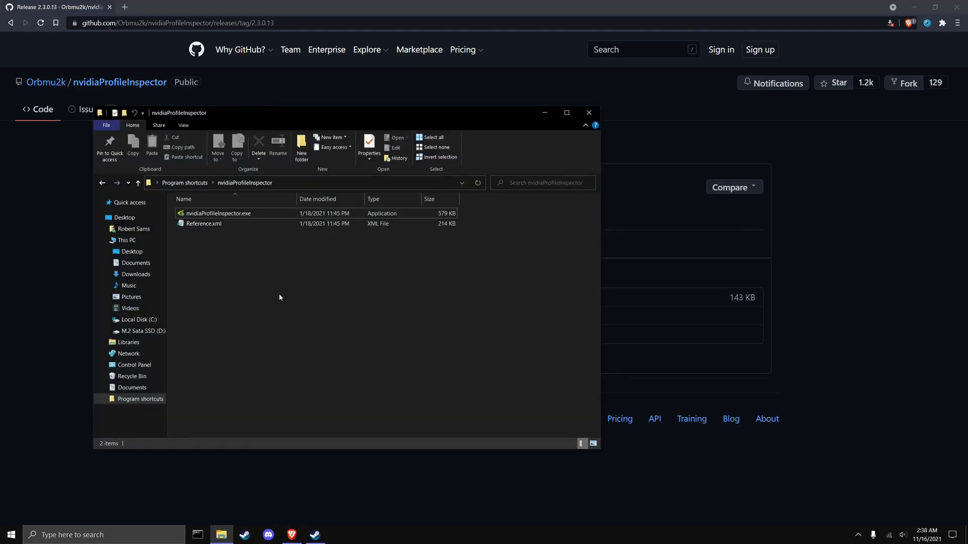
drag(381, 114, 461, 126)
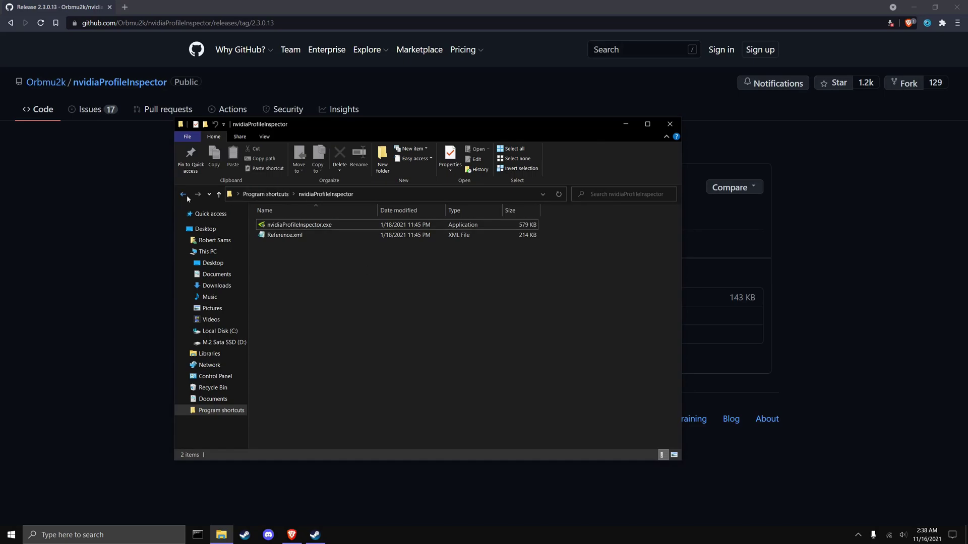
click(265, 194)
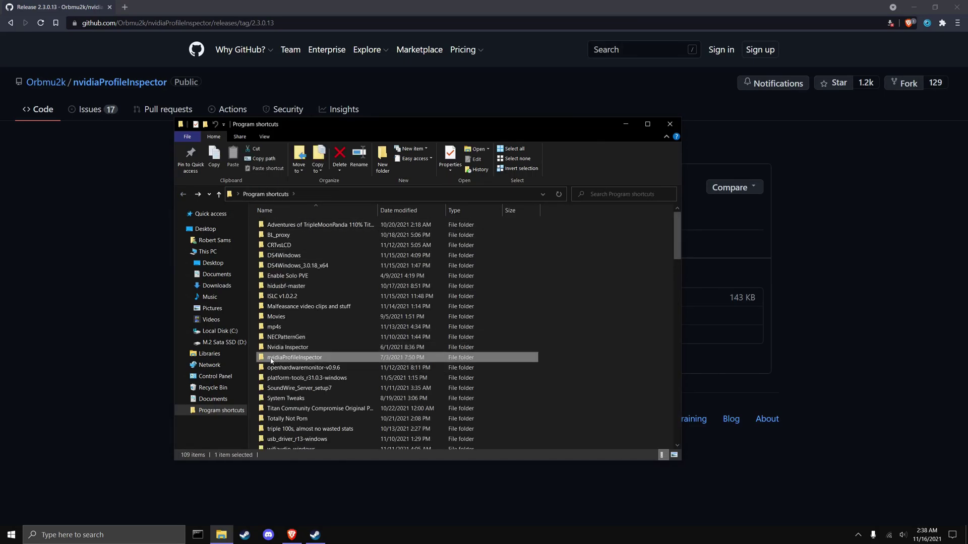
double_click(308, 358)
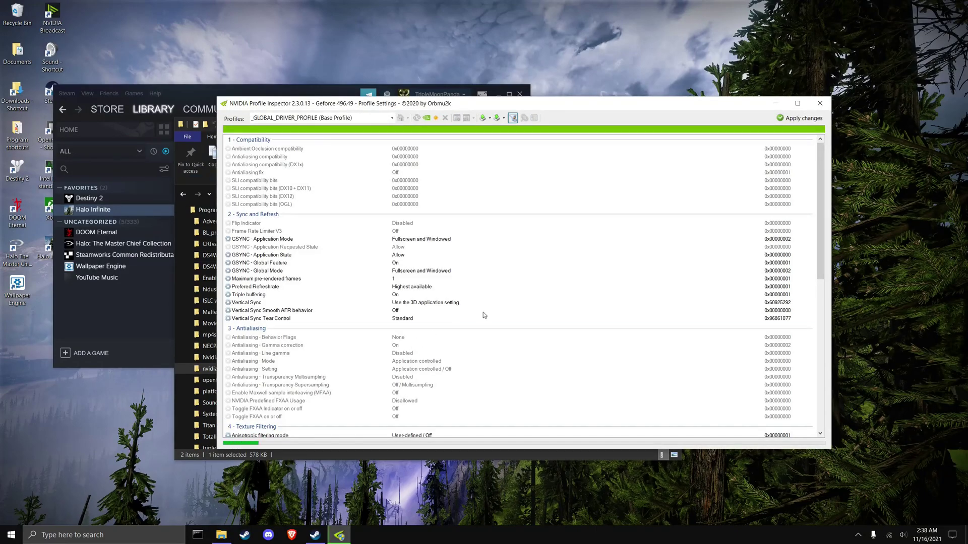
Step: Browse the Profiles dropdown list for the Halo Infinite profile
drag(825, 192, 801, 202)
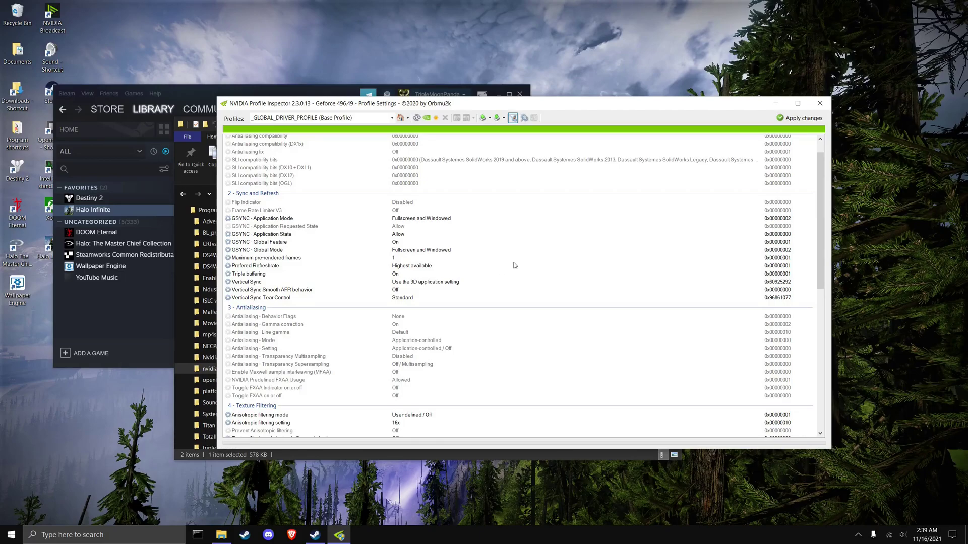
click(393, 118)
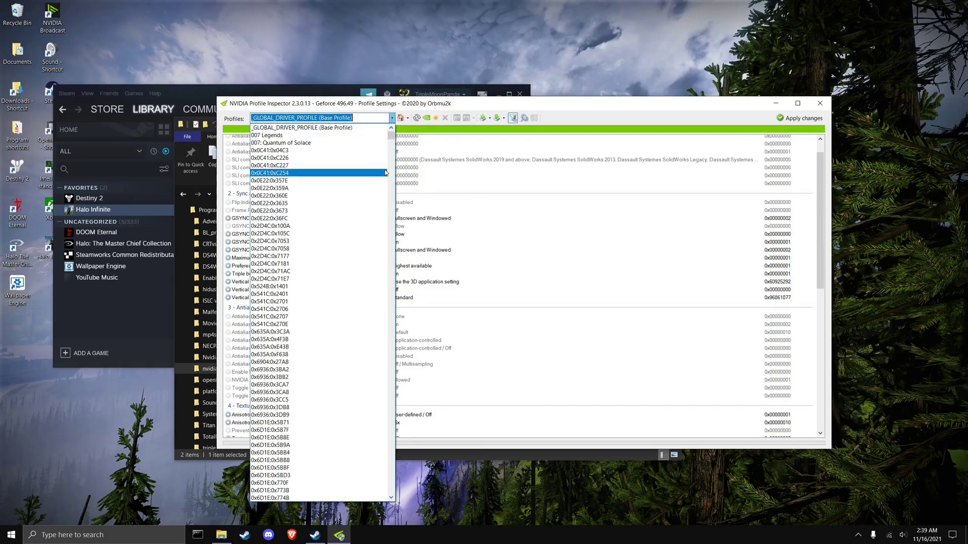
drag(391, 136, 392, 177)
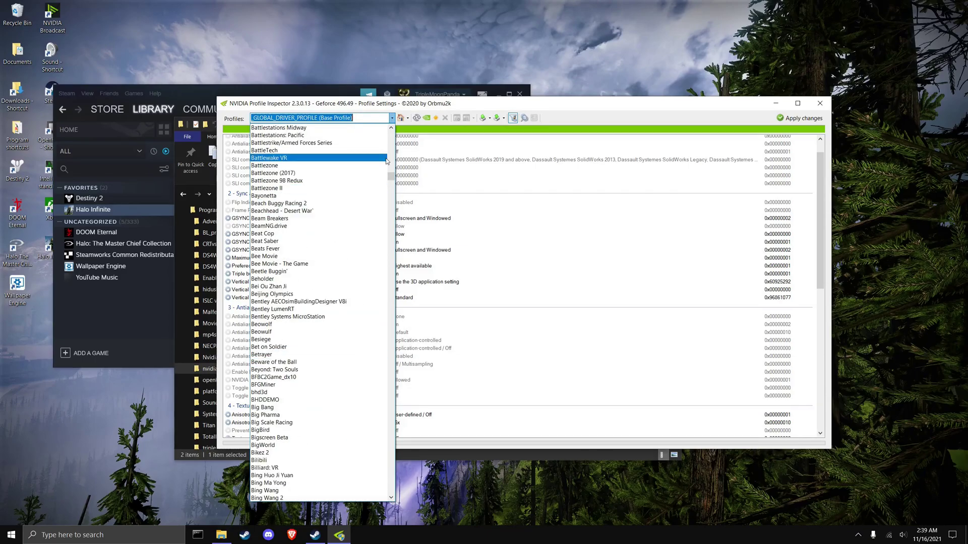
scroll(375, 234, down, 15)
drag(392, 215, 395, 276)
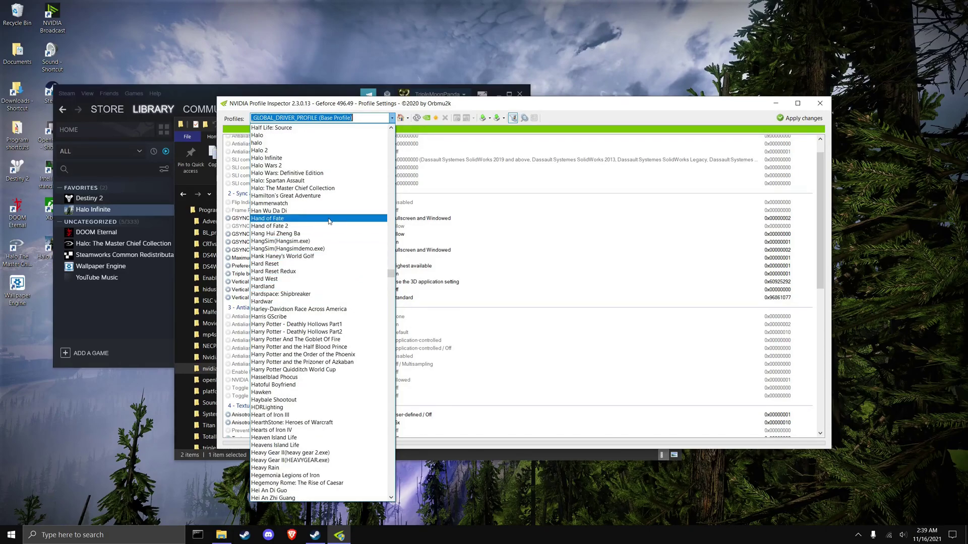
Step: Load the Halo Infinite profile (haloinfinite.exe), dismissing the Create new profile dialog
click(321, 159)
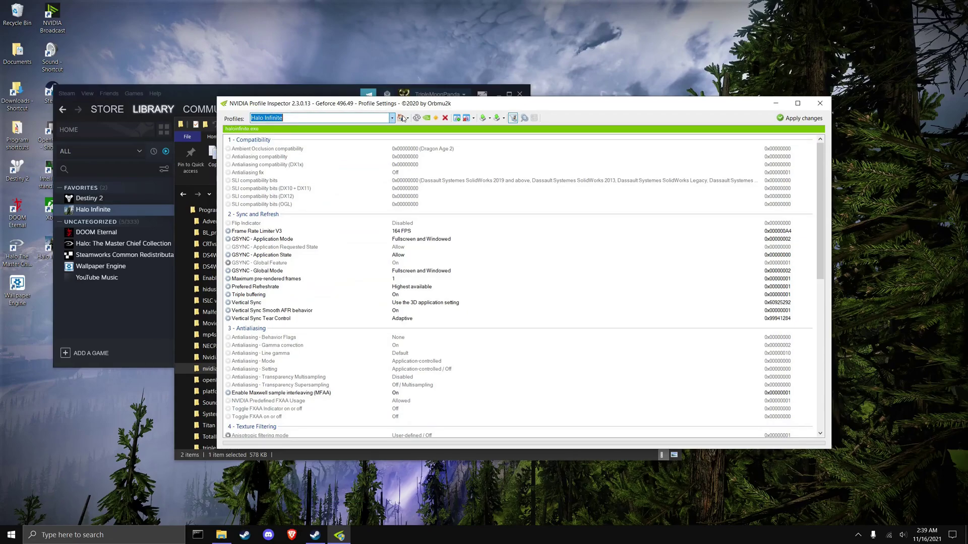
click(438, 119)
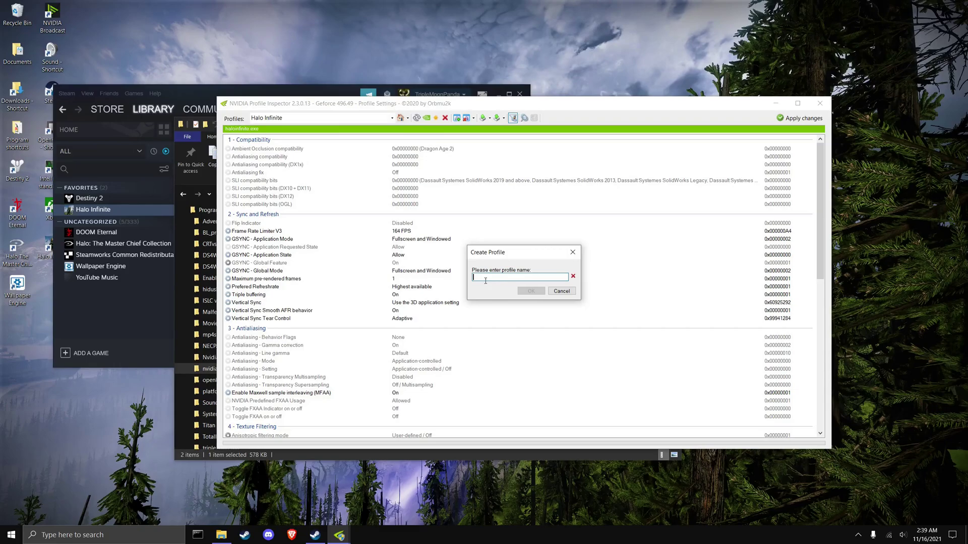
click(573, 254)
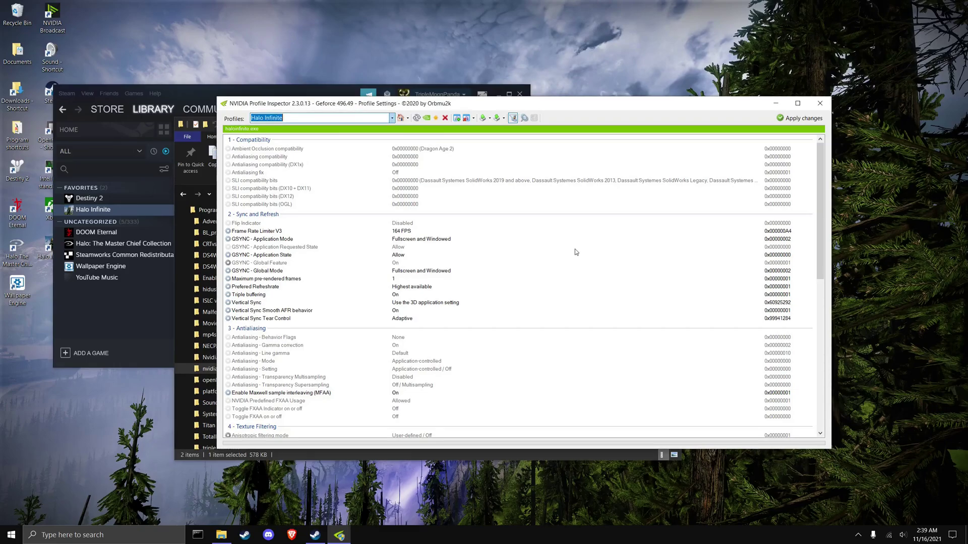
click(457, 119)
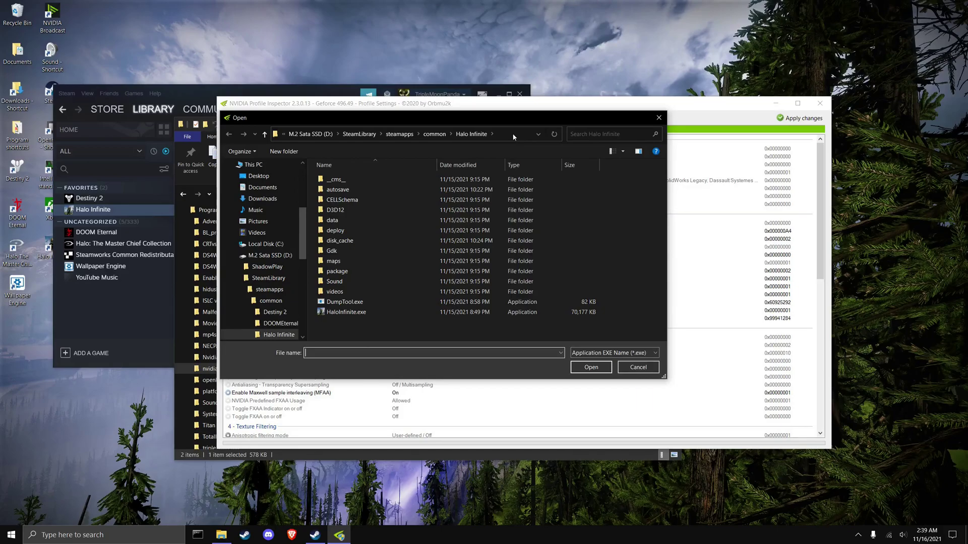
click(363, 314)
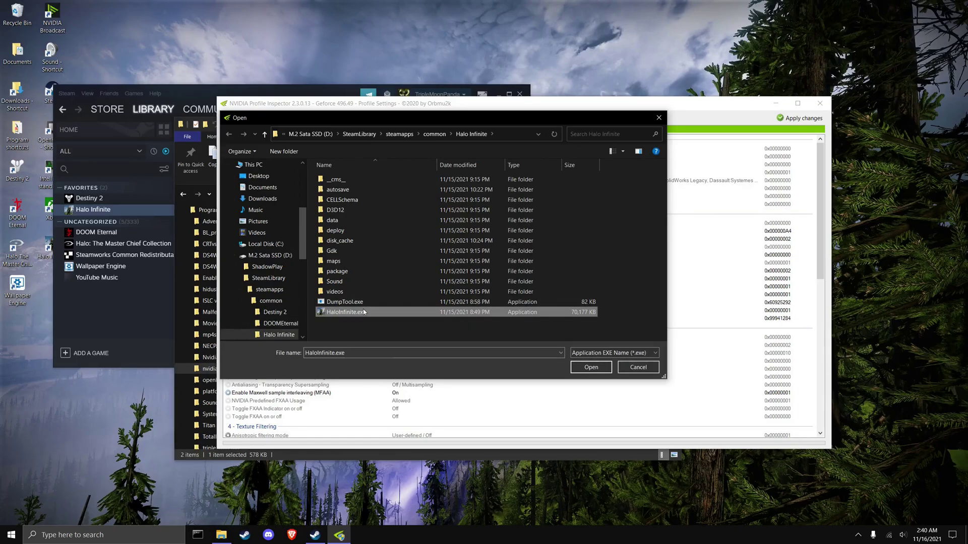
click(639, 368)
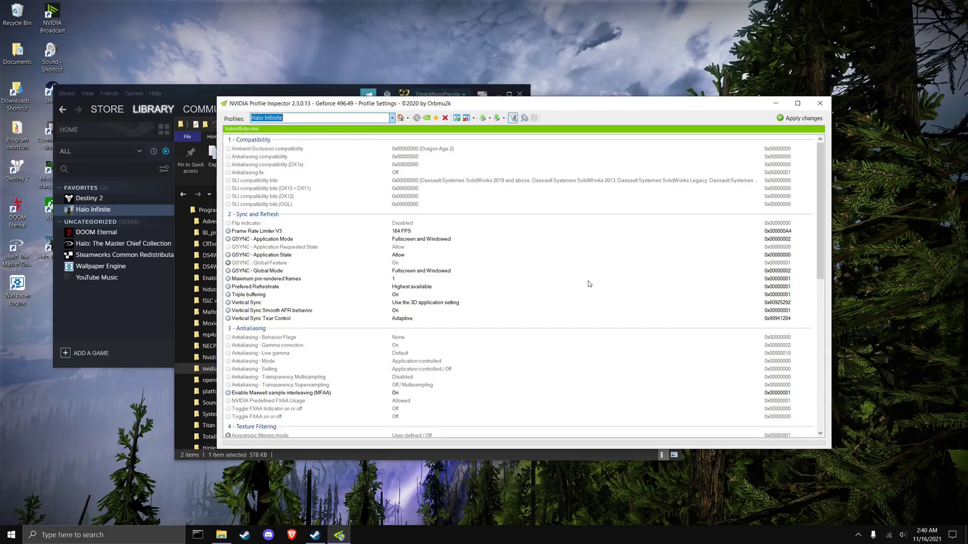
Step: Keep the 164 FPS limit, set GSYNC Application Mode to Fullscreen and Windowed, apply, and exit
click(397, 232)
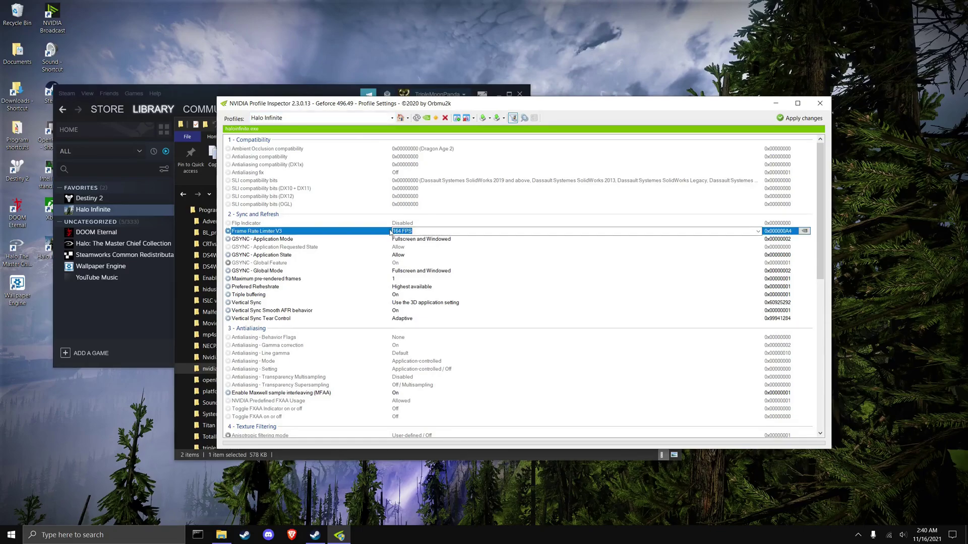
click(404, 240)
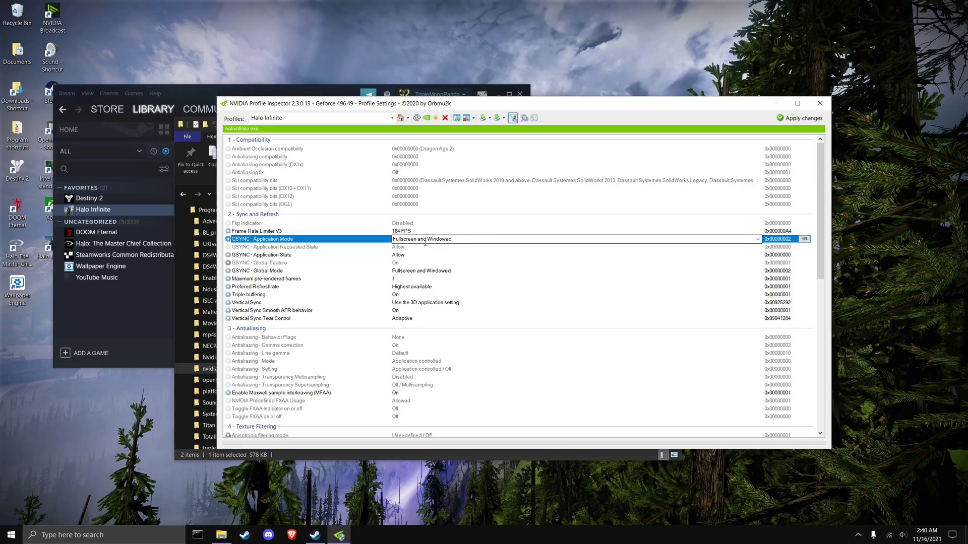
click(757, 240)
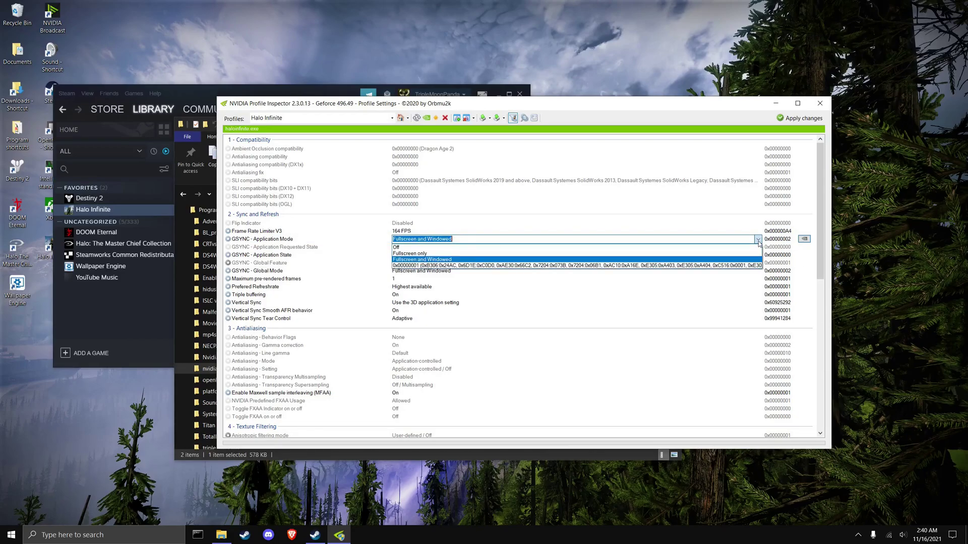
click(627, 260)
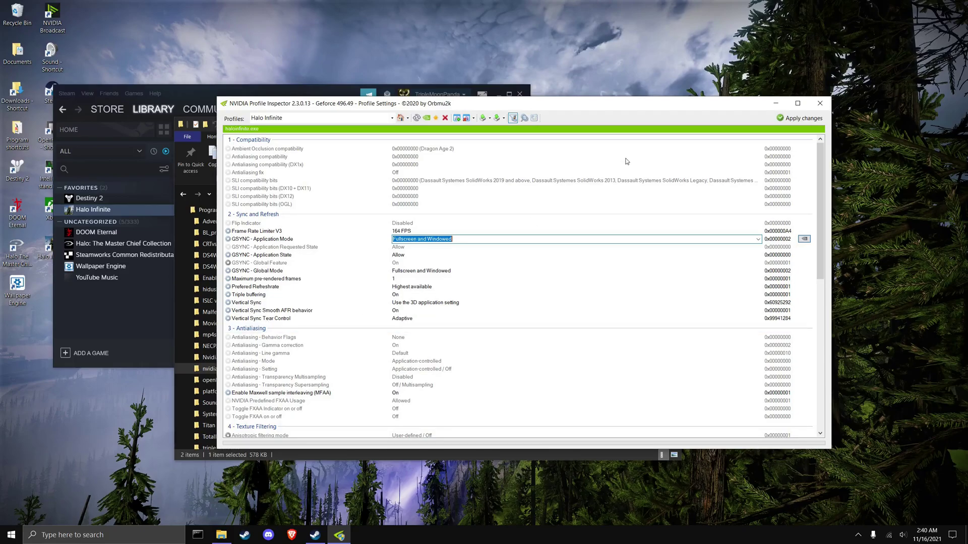
click(794, 119)
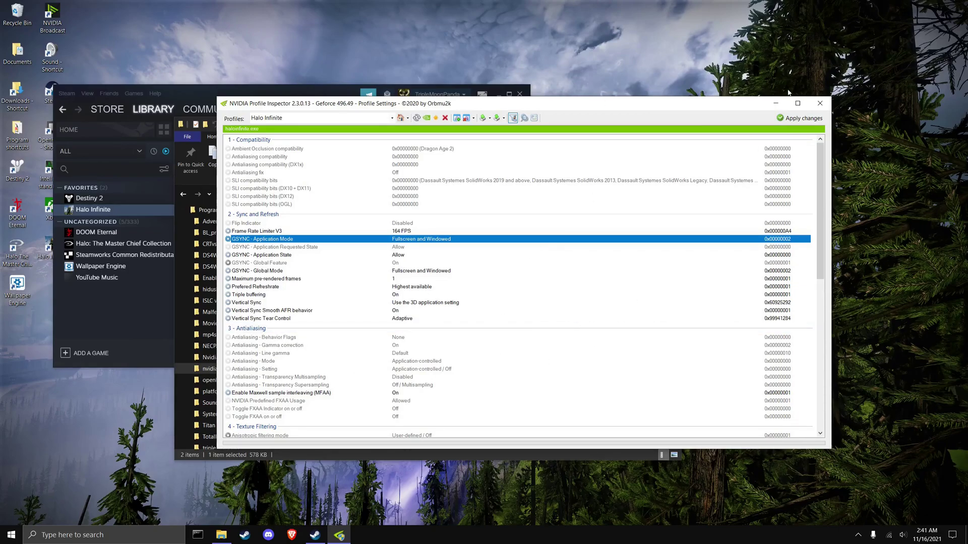
click(820, 104)
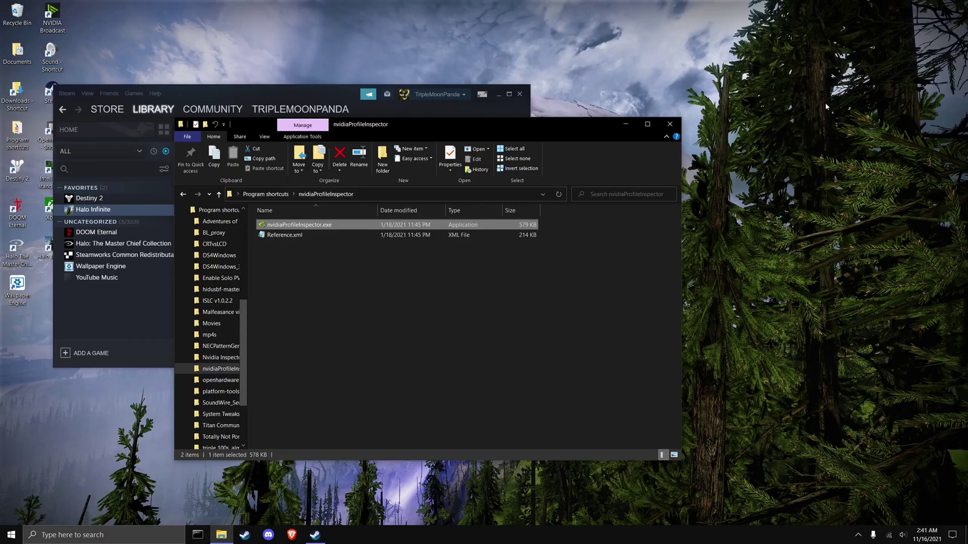
Step: Close File Explorer and launch Halo Infinite from the Steam library
click(670, 124)
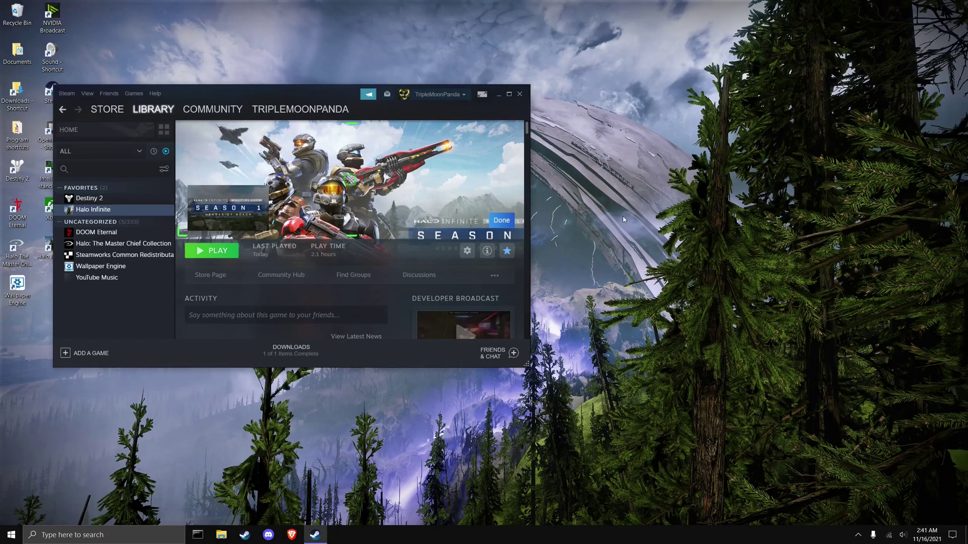
click(222, 251)
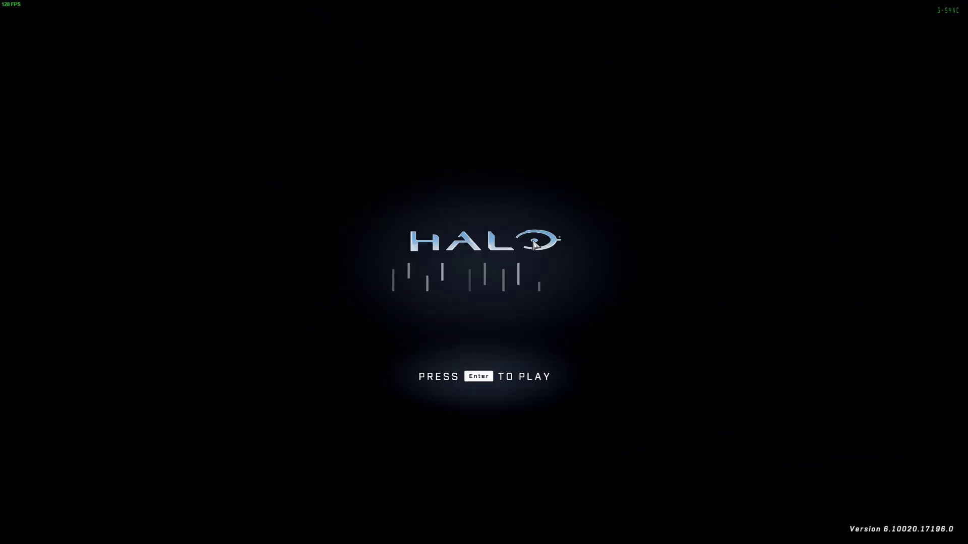
Step: Confirm Video settings show VSync off and maximum frame rate Unlocked, then return to the main menu
key(Return)
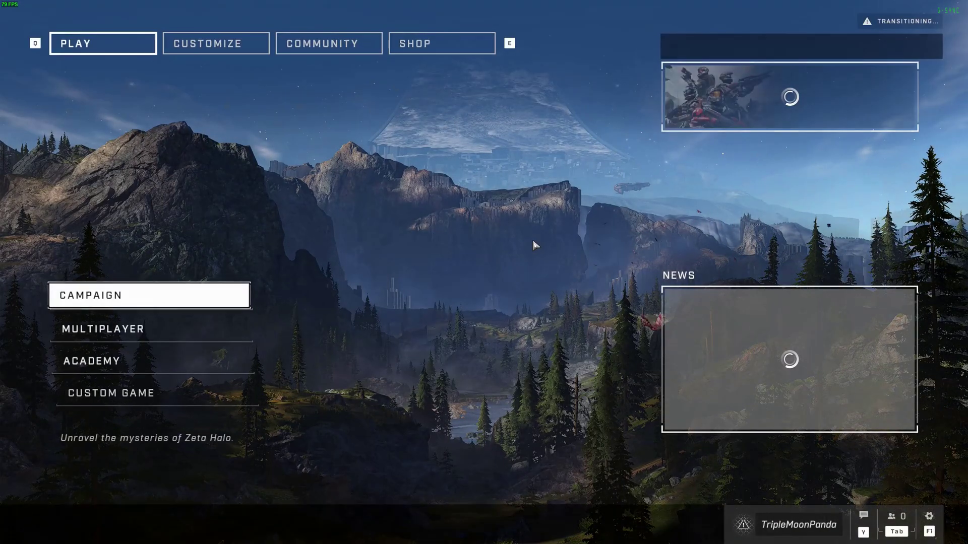
key(Escape)
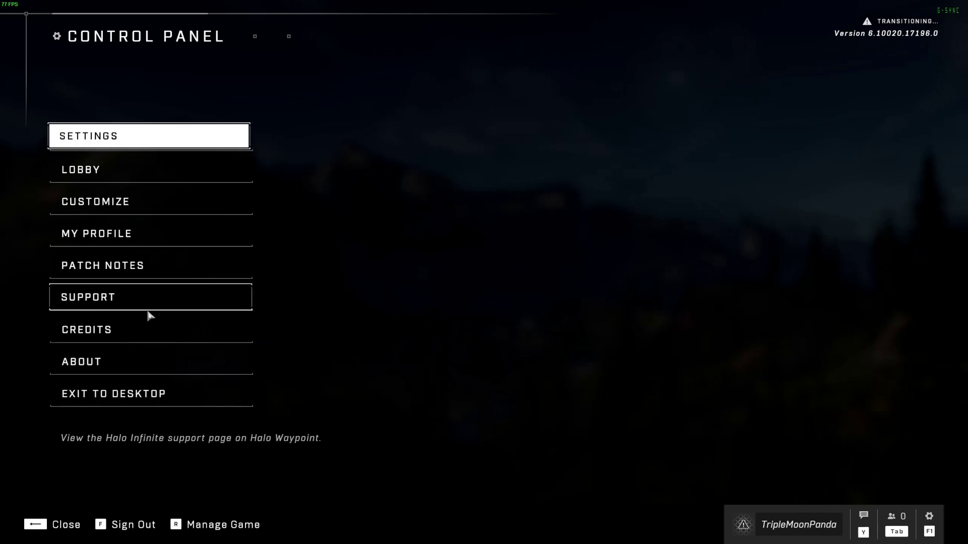
click(187, 138)
click(351, 69)
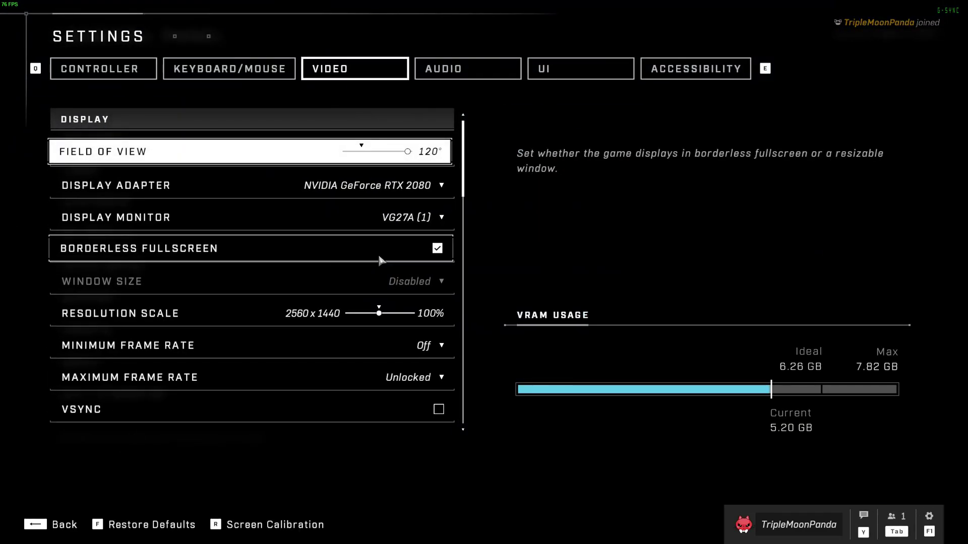
scroll(380, 260, down, 2)
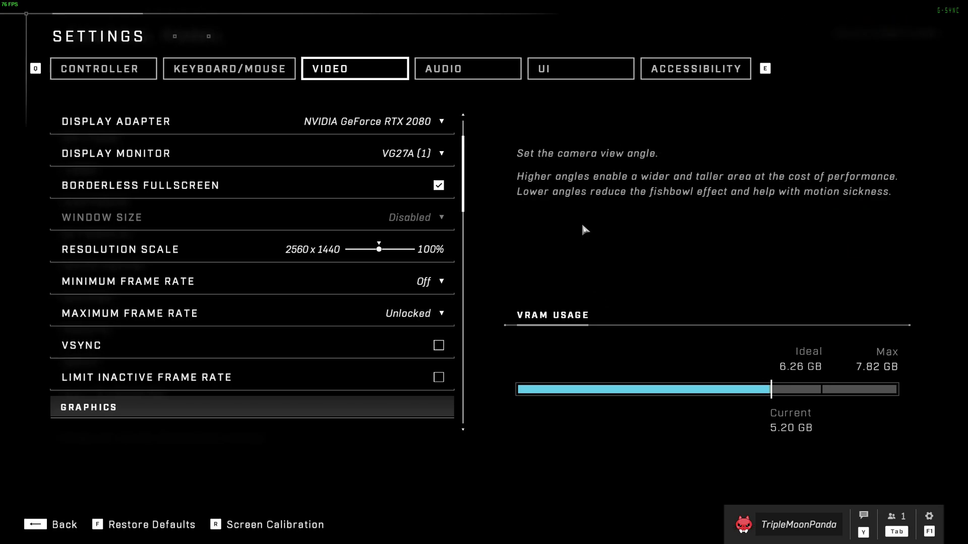
key(Escape)
key(Escape)
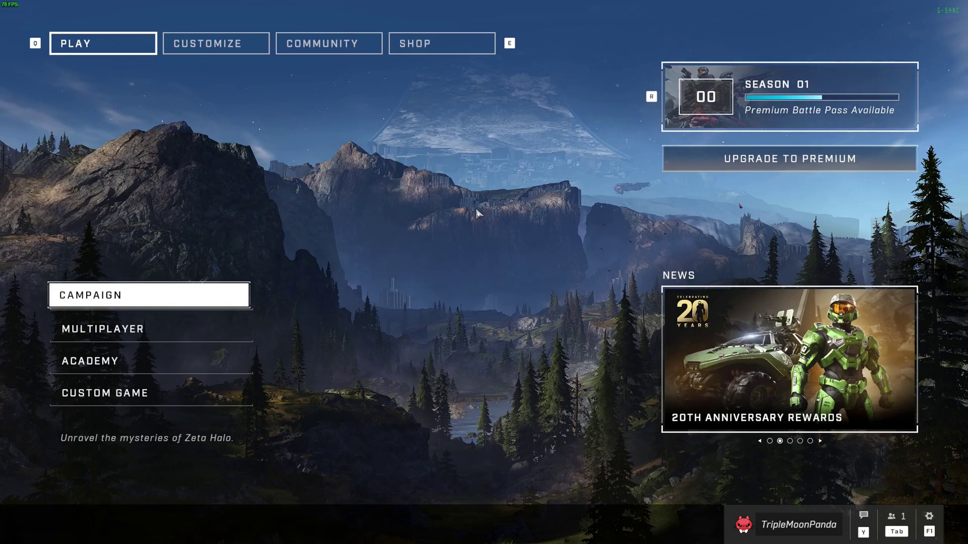
Step: Exit the running Halo Infinite from Steam and relaunch it
key(Escape)
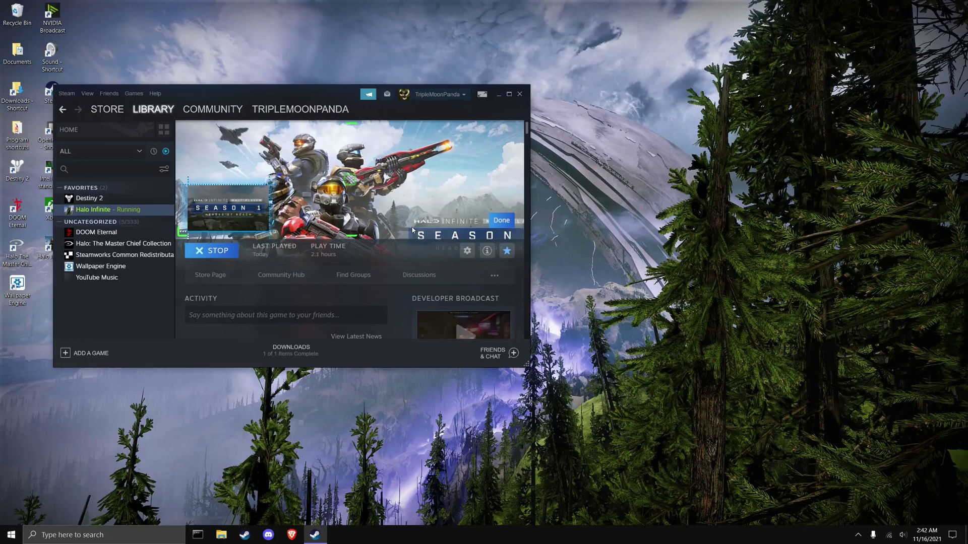
click(500, 222)
click(219, 252)
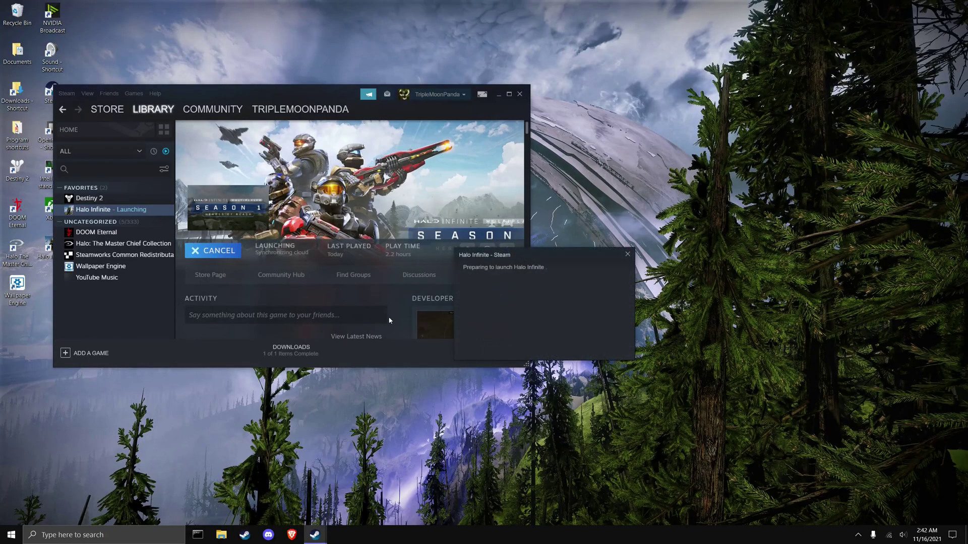